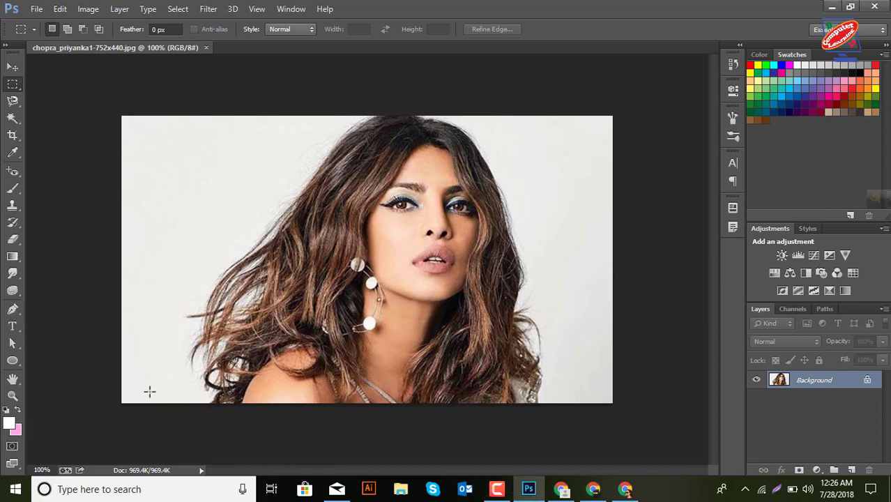
Step: With the Pen tool, start the path along the bottom edge and curve it up the left shoulder
click(15, 314)
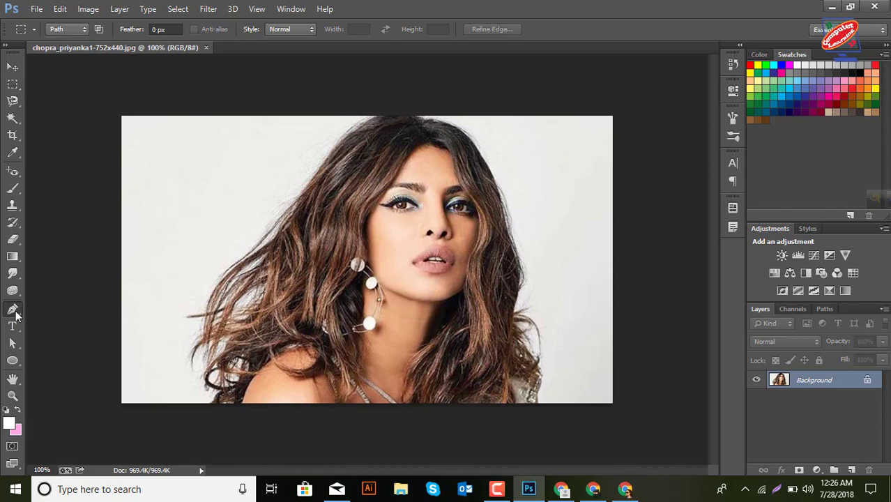
click(243, 404)
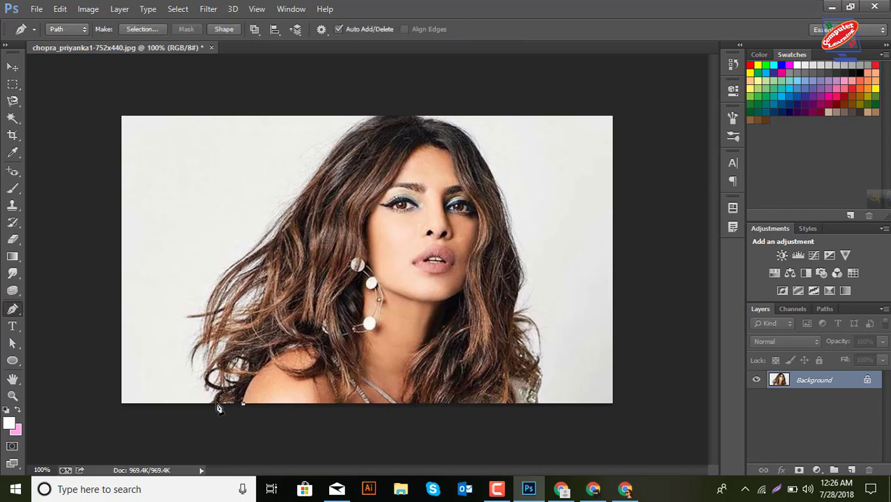
click(214, 403)
drag(200, 385, 202, 355)
drag(186, 336, 197, 335)
drag(183, 318, 207, 302)
Step: Extend the path up the left side of the hair and across the crown
click(234, 257)
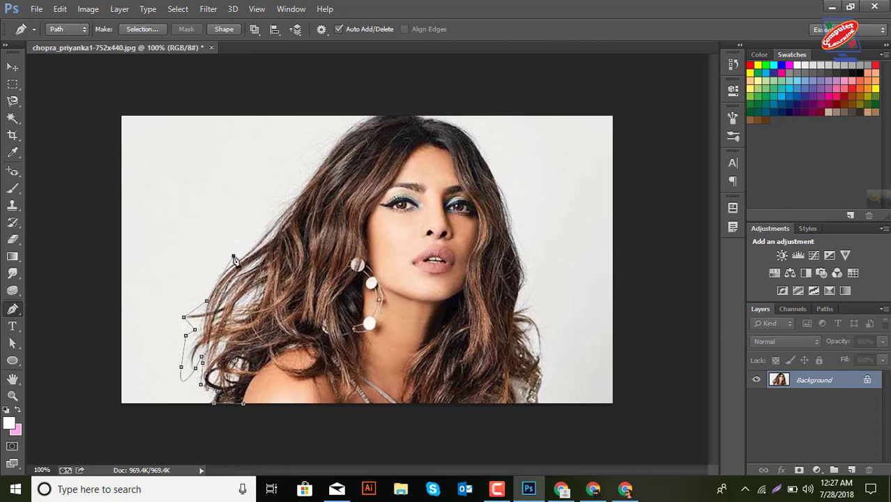
click(273, 216)
click(309, 172)
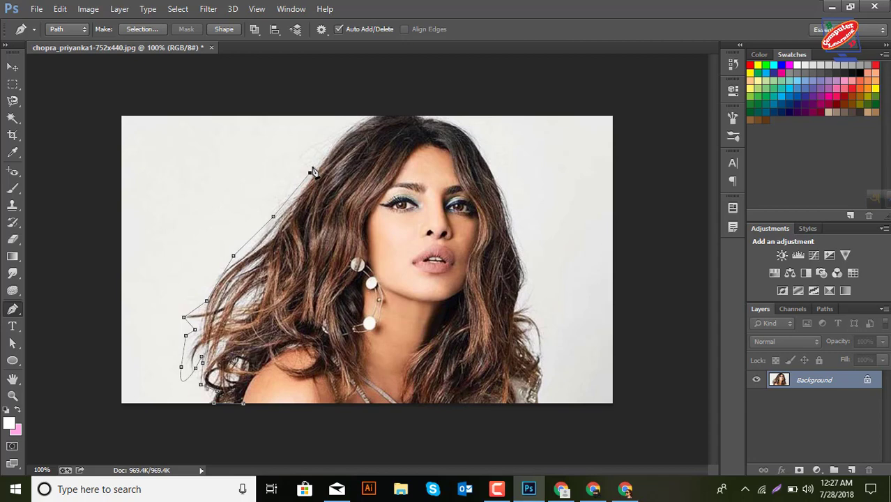
click(339, 135)
click(376, 116)
click(420, 117)
click(445, 125)
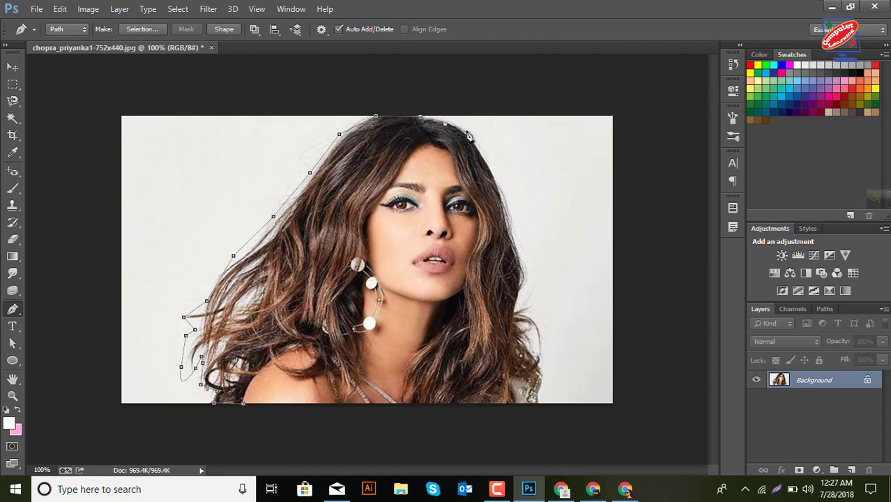
Step: Continue the path down the right edge of the hair
click(469, 135)
click(486, 164)
click(494, 176)
click(514, 235)
click(525, 285)
click(520, 296)
Step: Curve the path around the right hair tips to the bottom edge and close it at the start
drag(519, 309, 539, 316)
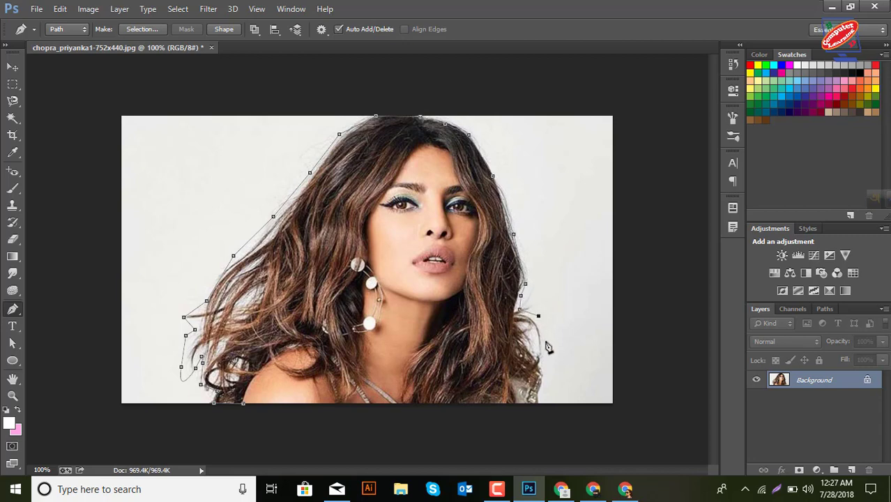
drag(546, 341, 538, 349)
click(546, 342)
click(543, 361)
click(524, 376)
click(515, 404)
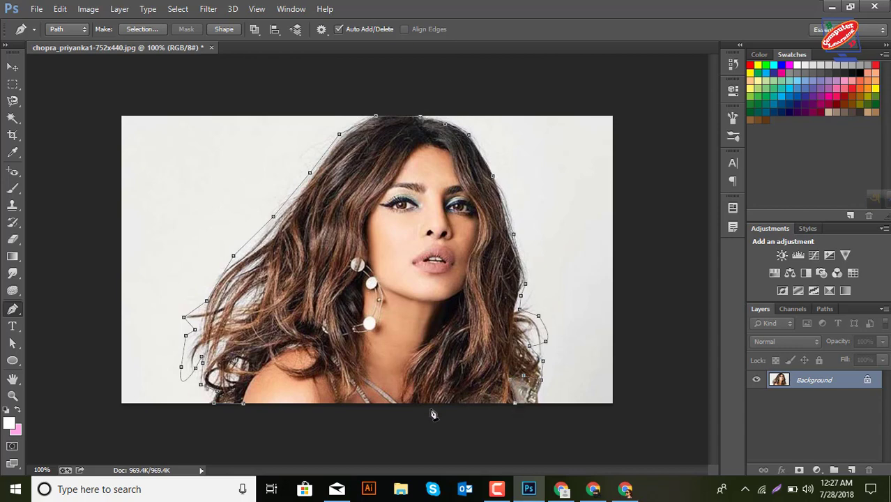
click(243, 405)
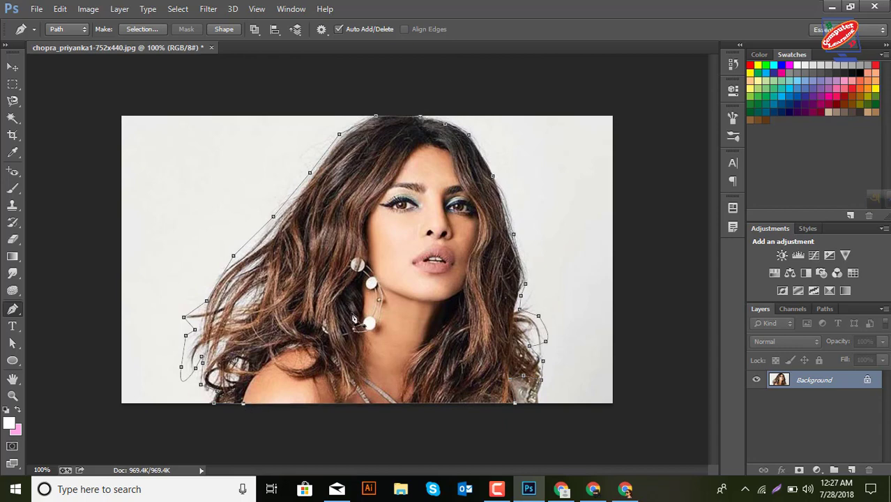
Step: Make a selection from the traced path with Feather Radius 0
right_click(392, 248)
click(437, 219)
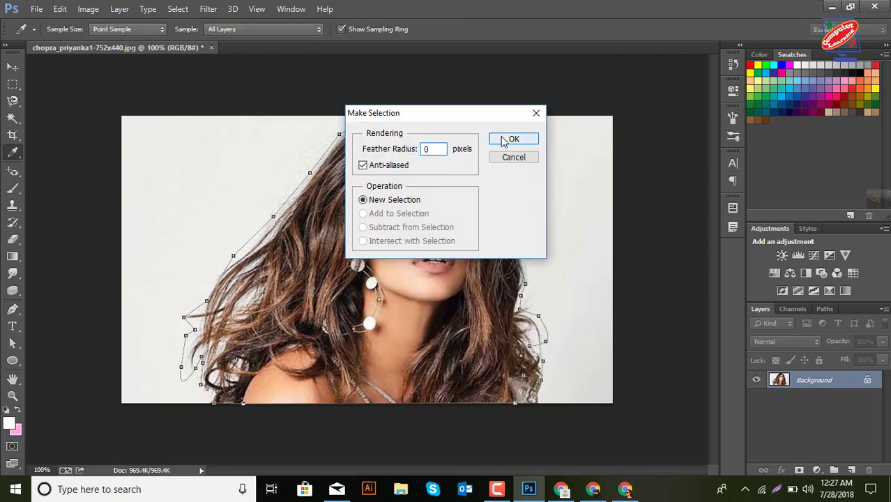
click(504, 141)
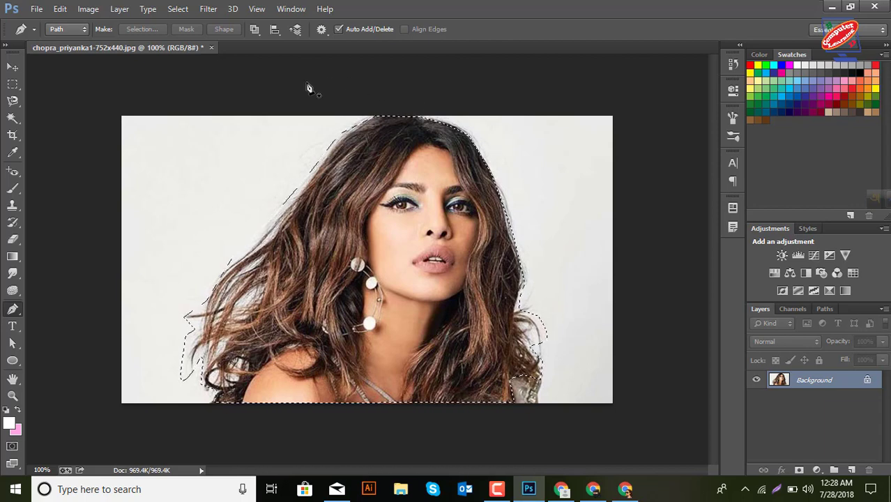
click(177, 9)
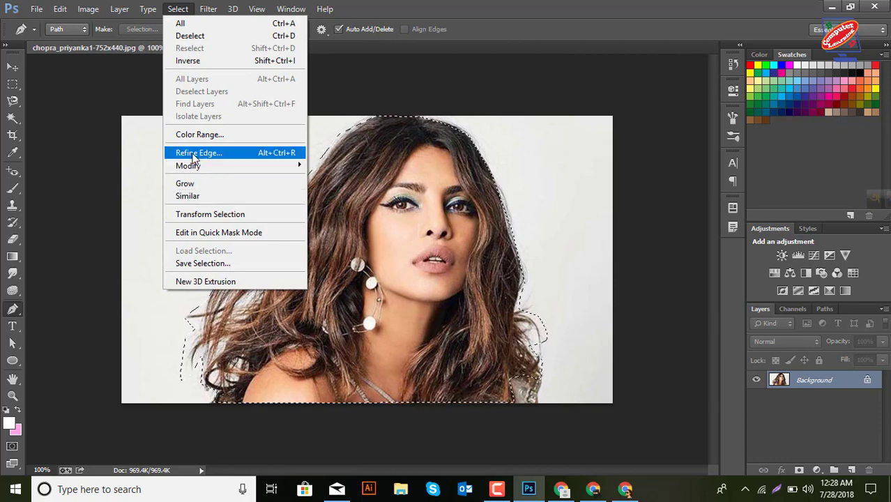
Step: Open Select > Refine Edge and keep the Overlay view mode
click(219, 154)
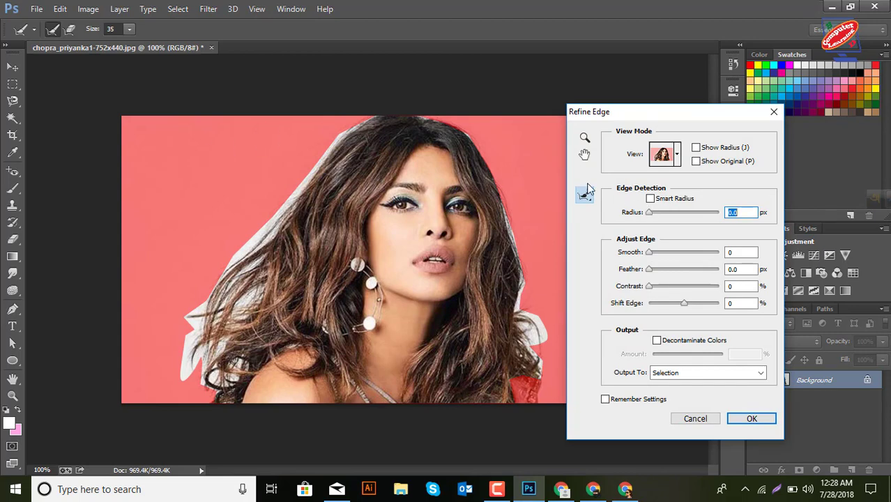
click(678, 159)
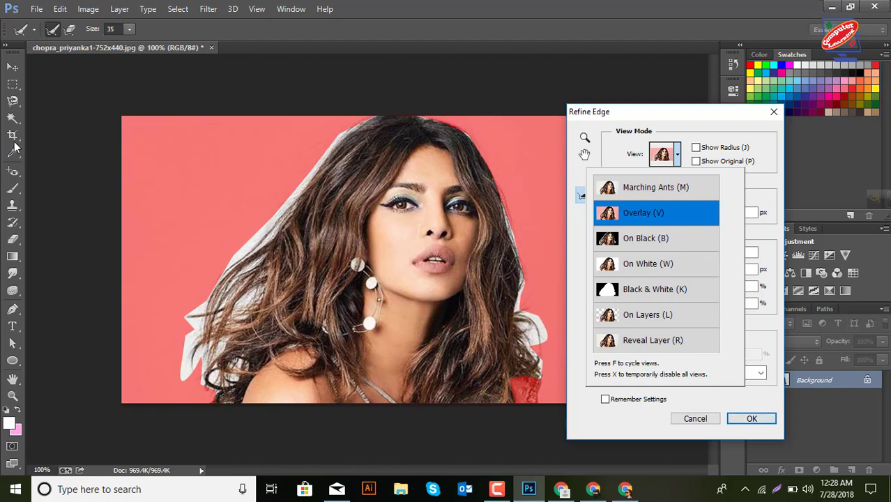
click(11, 120)
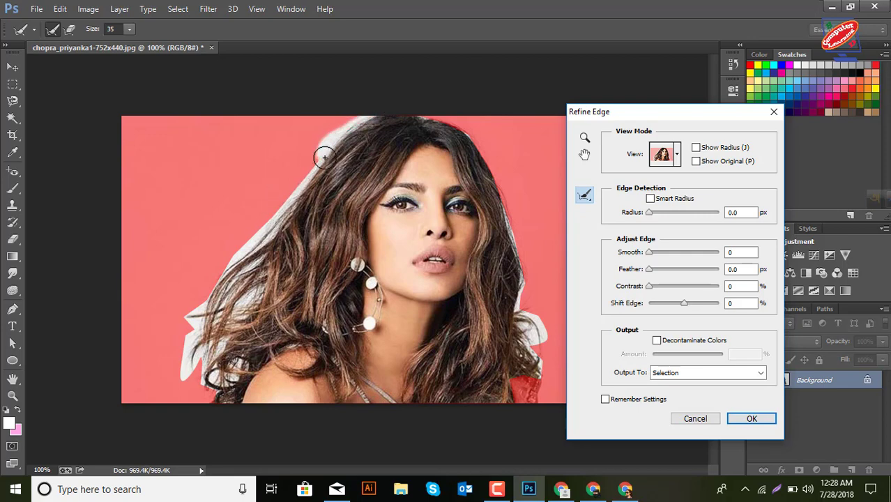
Step: Paint with Refine Radius along the left, right and crown hair edges to remove the white fringe
drag(323, 162, 299, 190)
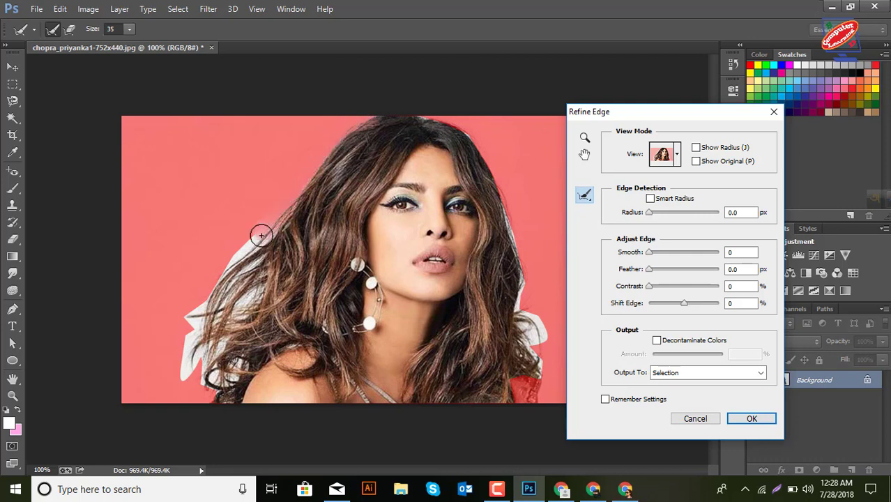
mouse_move(263, 231)
mouse_down()
mouse_move(244, 260)
mouse_move(249, 238)
mouse_up()
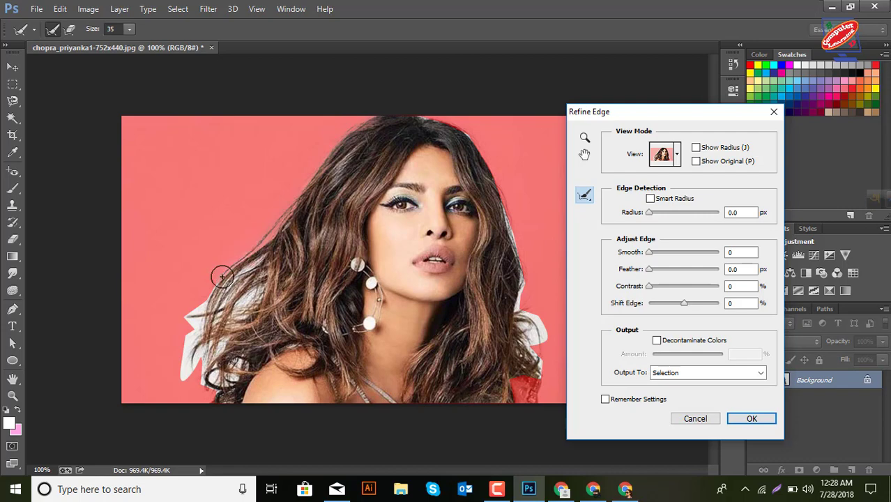
mouse_move(222, 277)
mouse_down()
mouse_move(219, 301)
mouse_move(258, 287)
mouse_move(215, 304)
mouse_up()
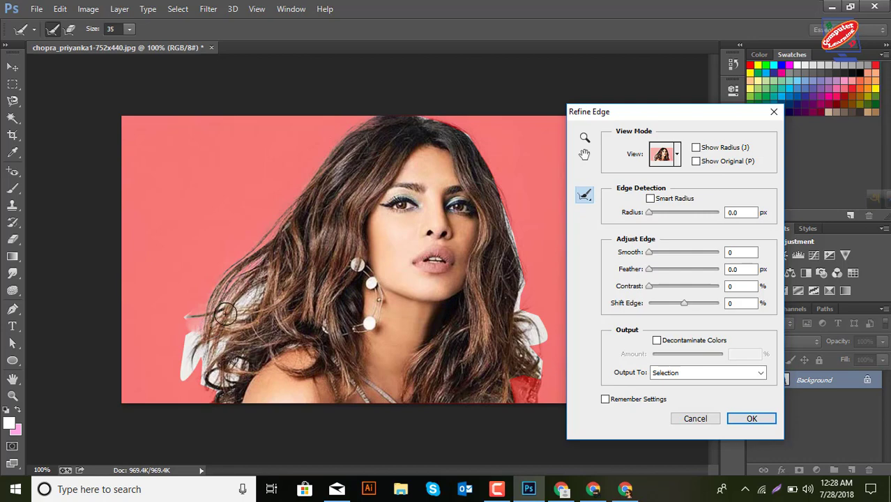
mouse_move(198, 323)
mouse_down()
mouse_move(182, 313)
mouse_move(194, 339)
mouse_move(183, 352)
mouse_move(217, 313)
mouse_move(188, 368)
mouse_move(233, 304)
mouse_move(222, 325)
mouse_move(221, 366)
mouse_move(216, 345)
mouse_move(202, 379)
mouse_move(187, 367)
mouse_up()
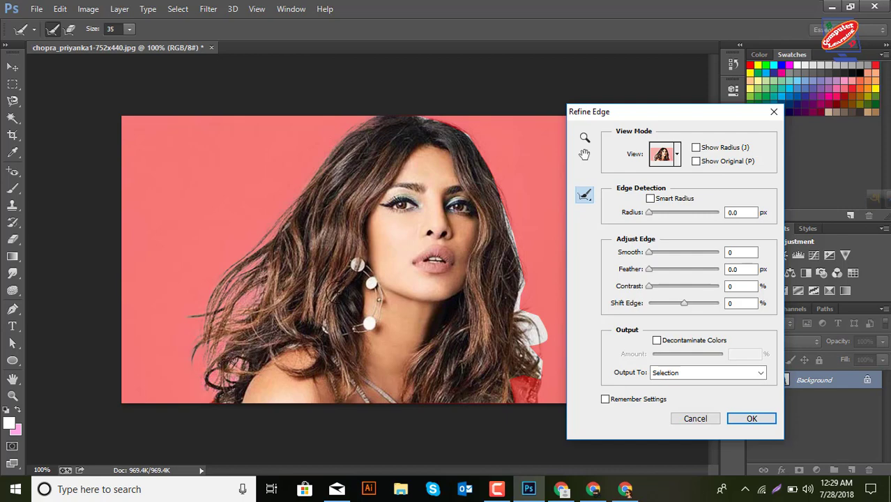
mouse_move(497, 189)
mouse_down()
mouse_move(516, 300)
mouse_move(529, 307)
mouse_move(532, 396)
mouse_move(541, 336)
mouse_move(546, 400)
mouse_move(530, 401)
mouse_up()
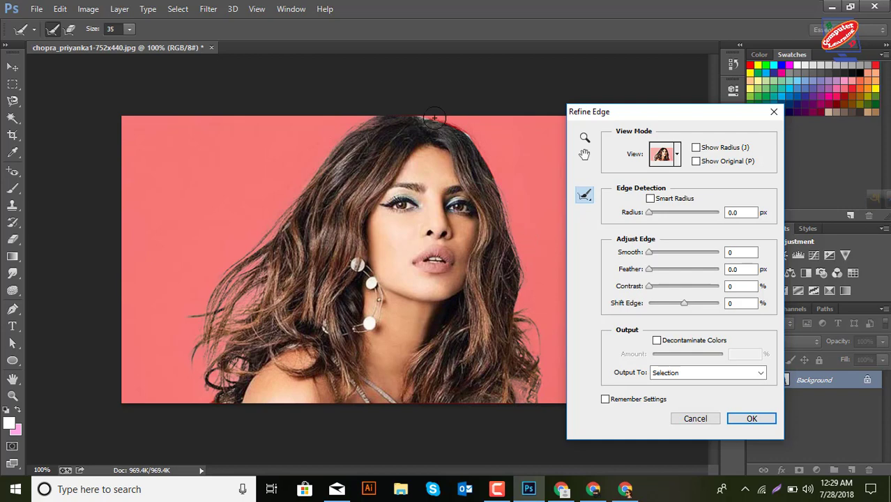
drag(411, 115, 470, 139)
Step: Output the refined selection to a new layer and apply Refine Edge
click(712, 375)
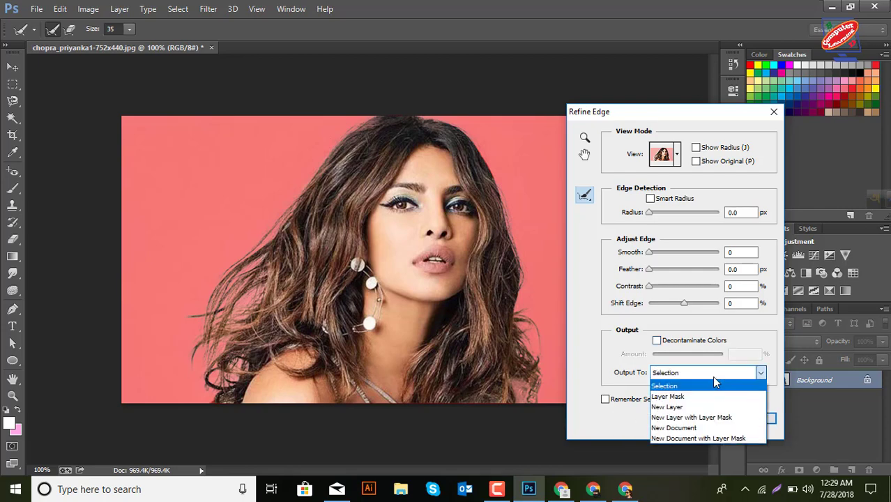
click(669, 407)
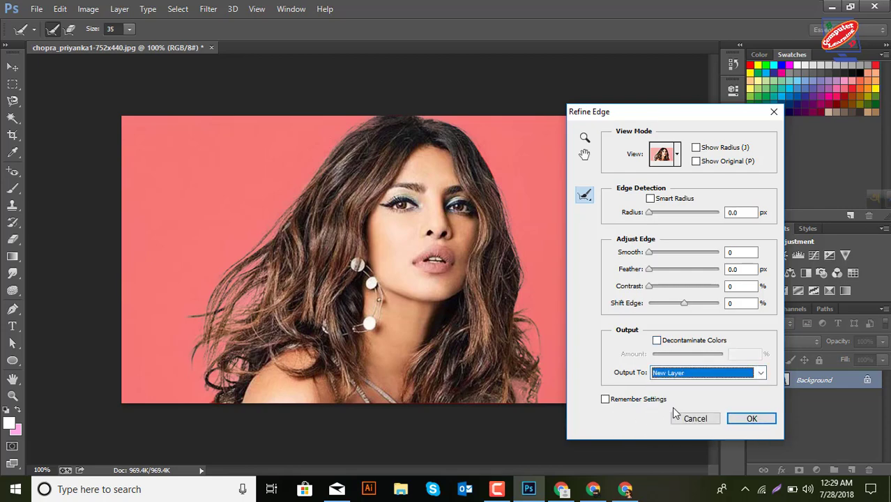
click(751, 419)
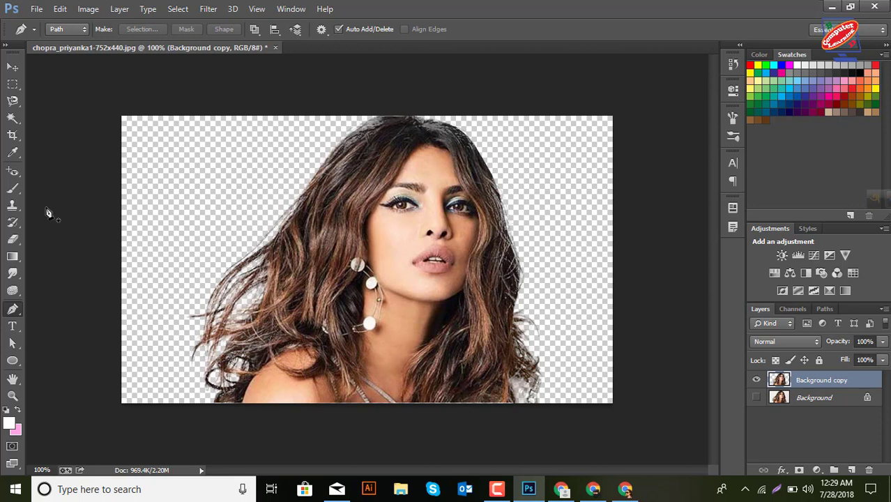
Step: Nudge the cut-out portrait slightly left with the Move tool and select all
click(13, 67)
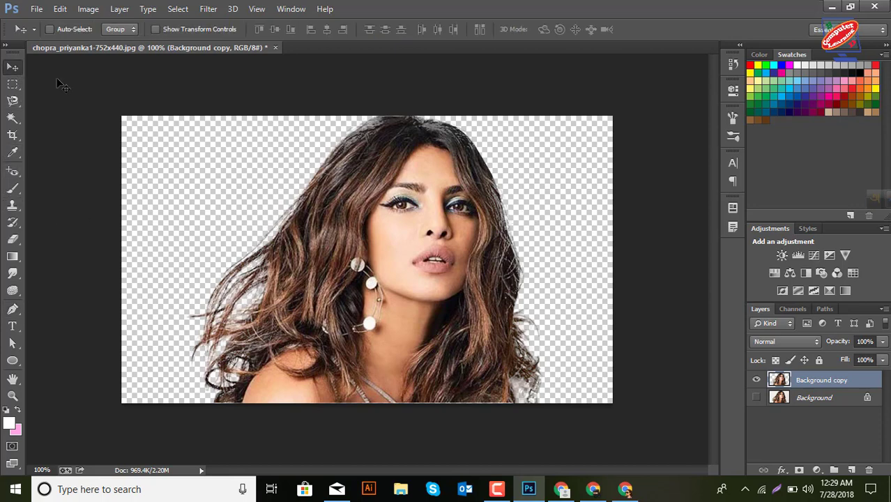
drag(347, 236, 312, 241)
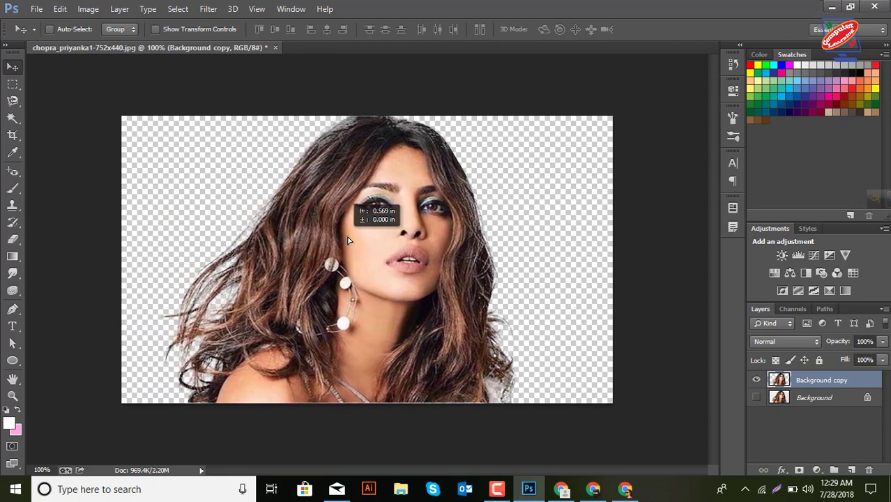
drag(312, 241, 350, 240)
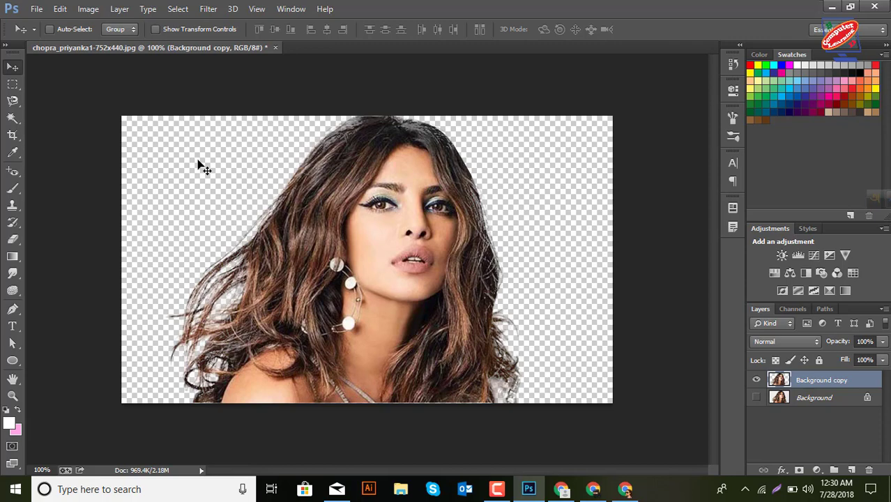
key(ctrl+a)
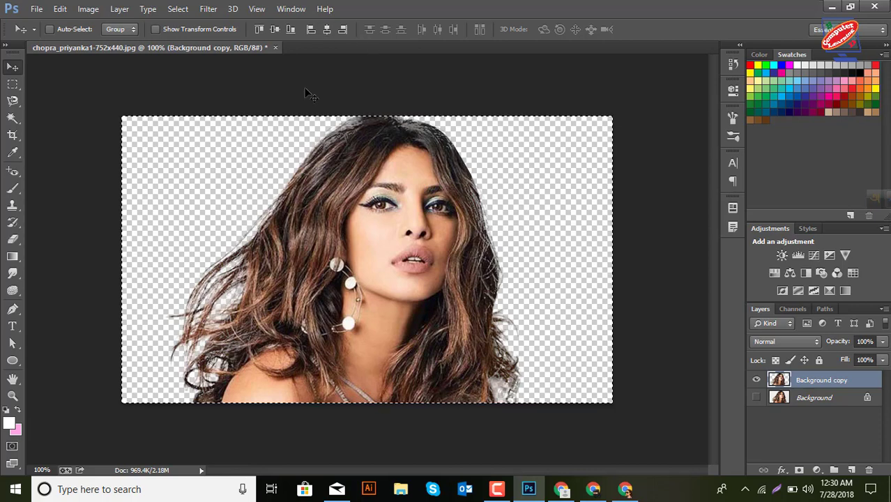
Step: Open Background.jpg, the pink floral frame image
click(36, 9)
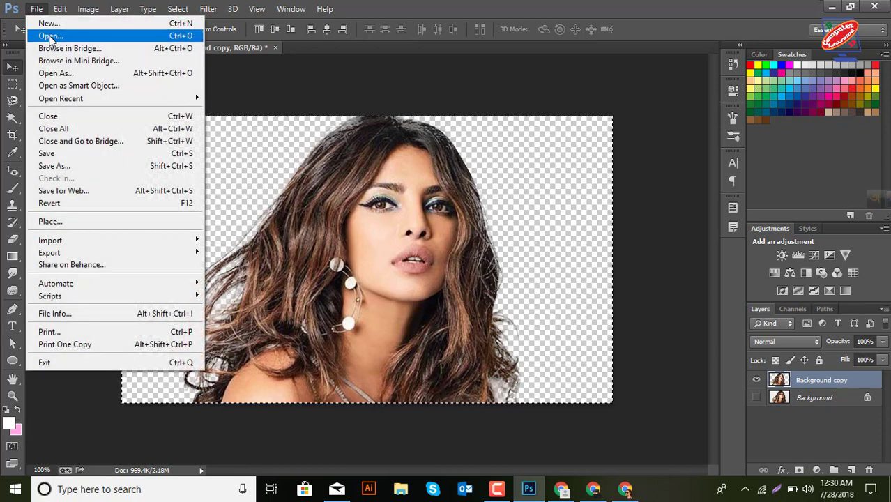
click(49, 36)
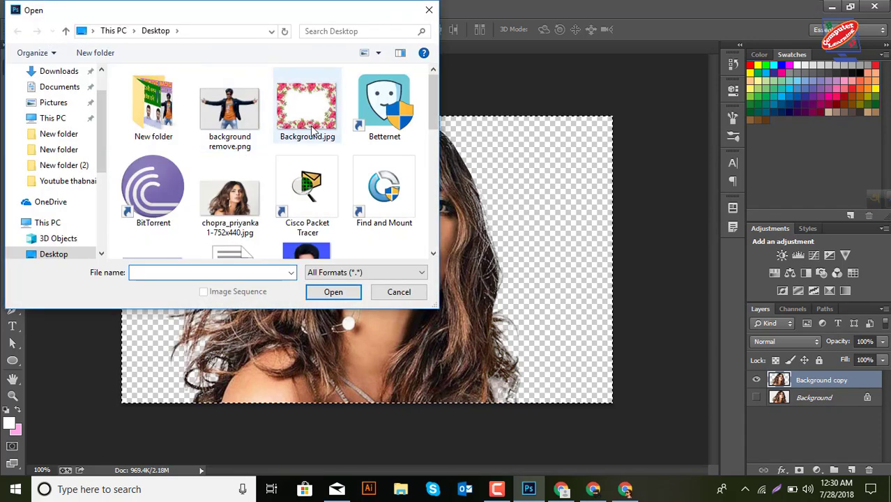
click(307, 108)
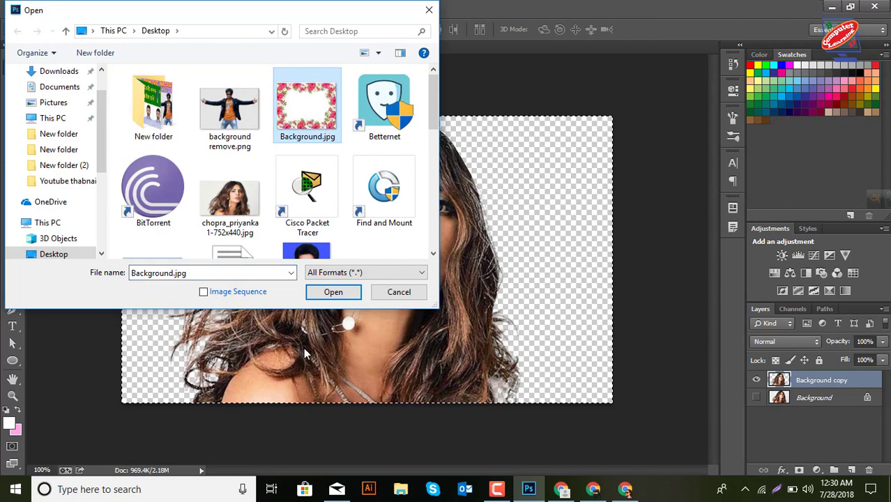
click(332, 292)
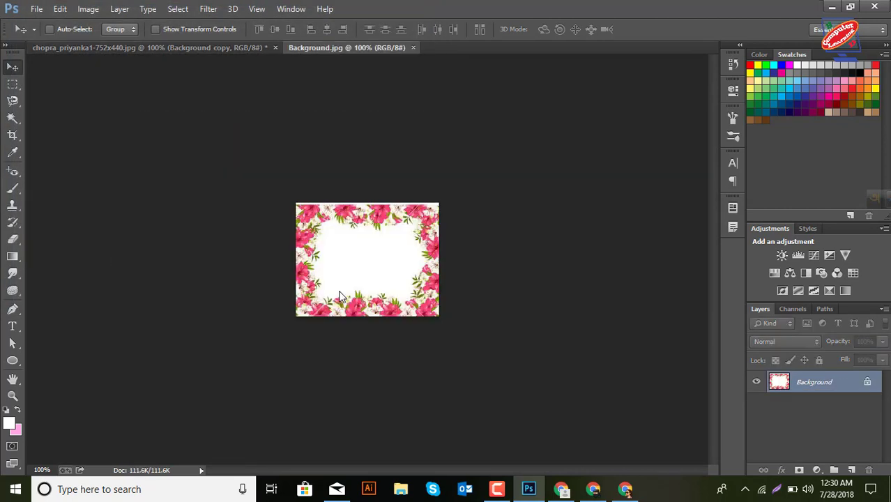
Step: Set the zoom to 200% and paste the portrait as a new layer
key(ctrl+plus)
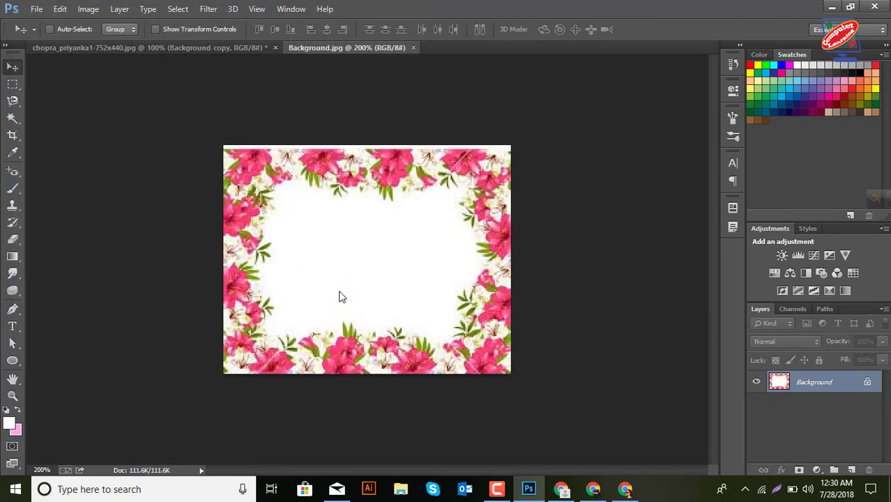
key(ctrl+plus)
key(ctrl+minus)
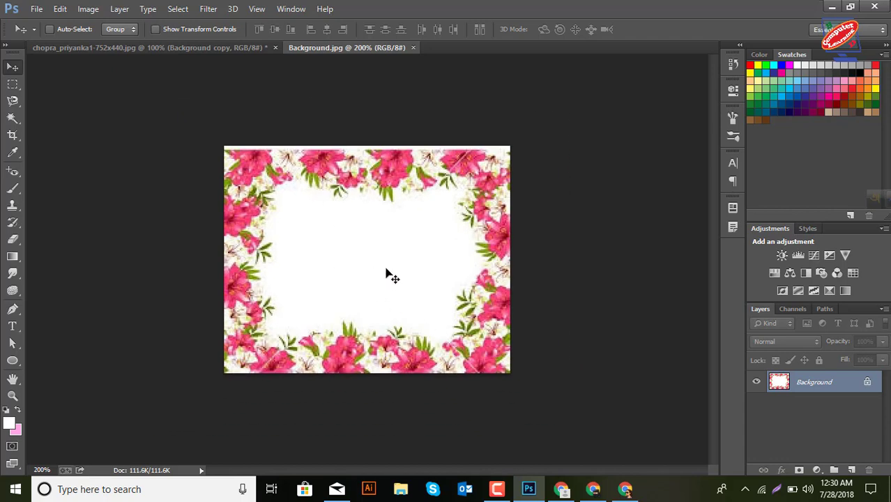
key(ctrl+v)
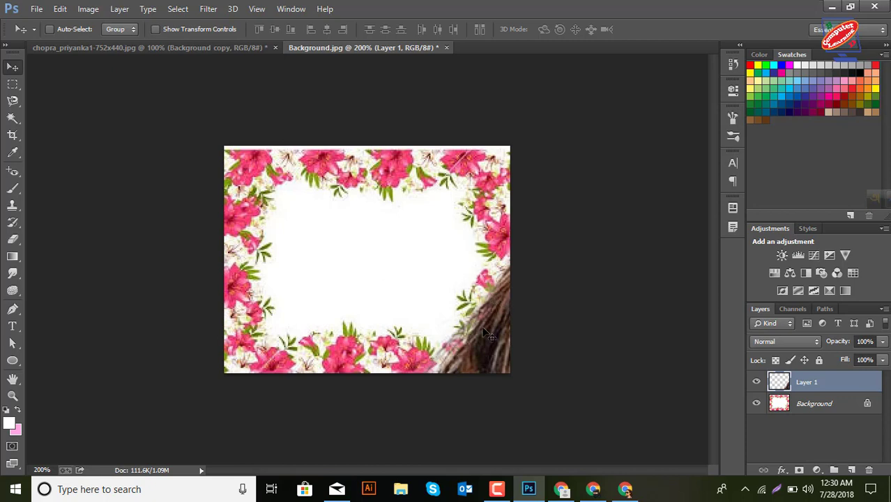
Step: Free Transform the portrait down to about 38% inside the frame and apply it
key(ctrl+t)
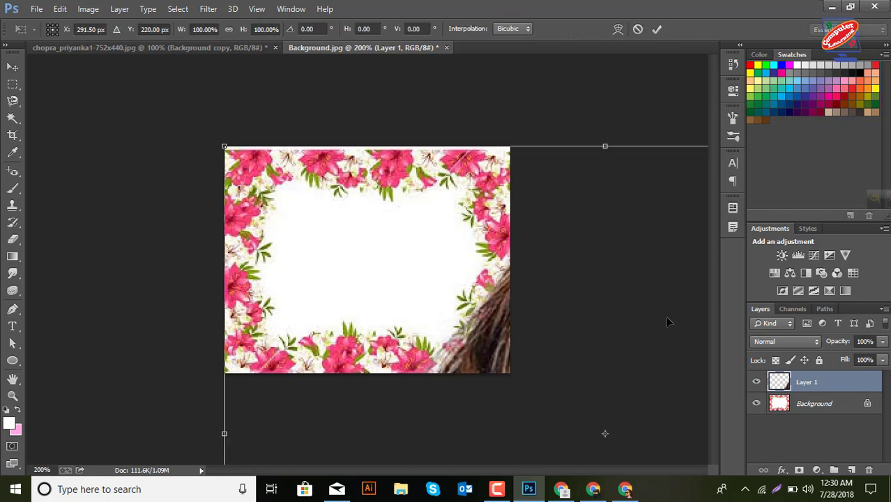
key(ctrl+minus)
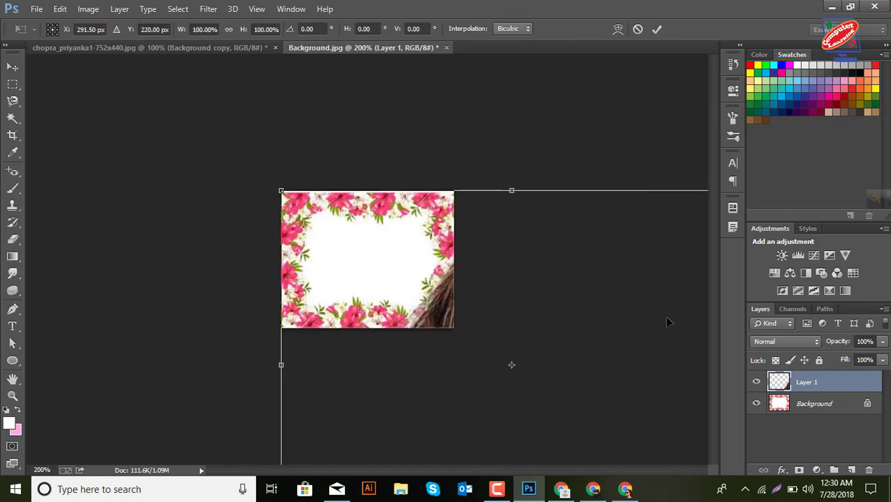
key(ctrl+minus)
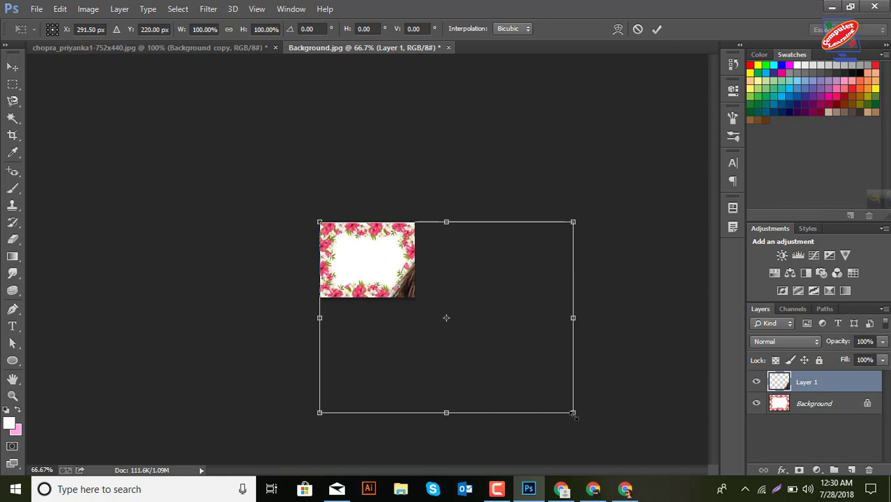
drag(572, 412, 416, 297)
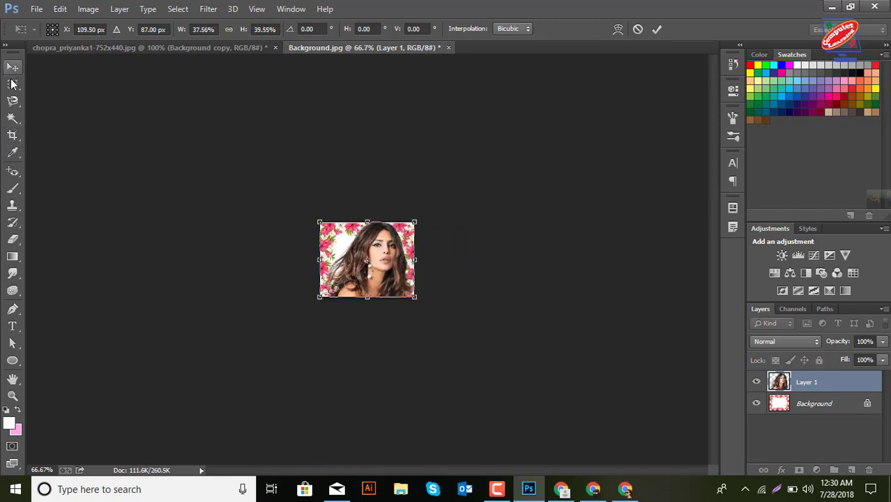
click(13, 85)
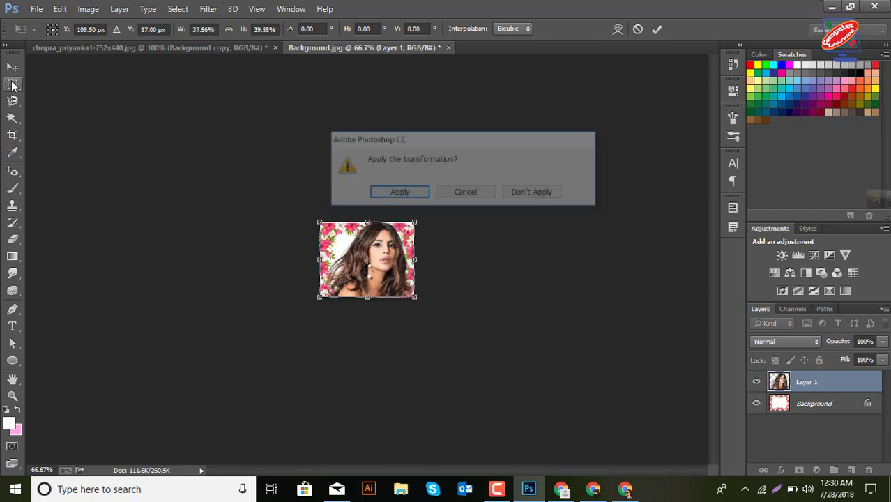
click(397, 194)
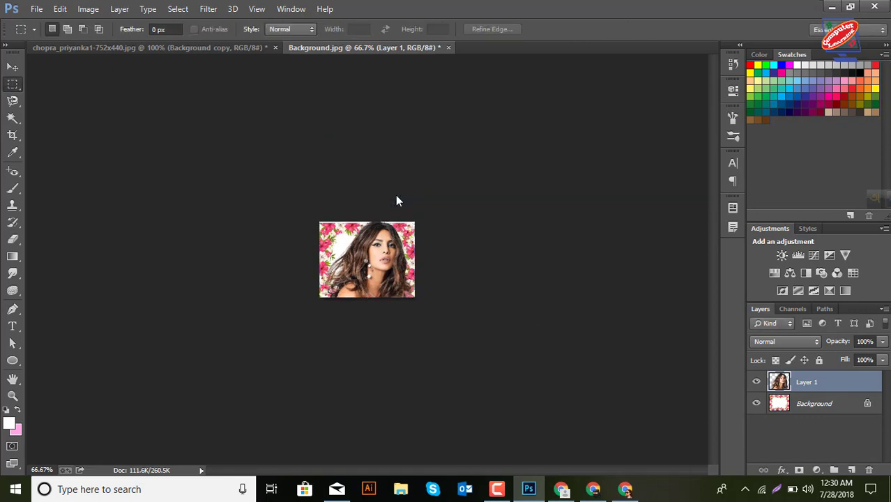
key(ctrl+plus)
key(ctrl+plus)
key(ctrl+plus)
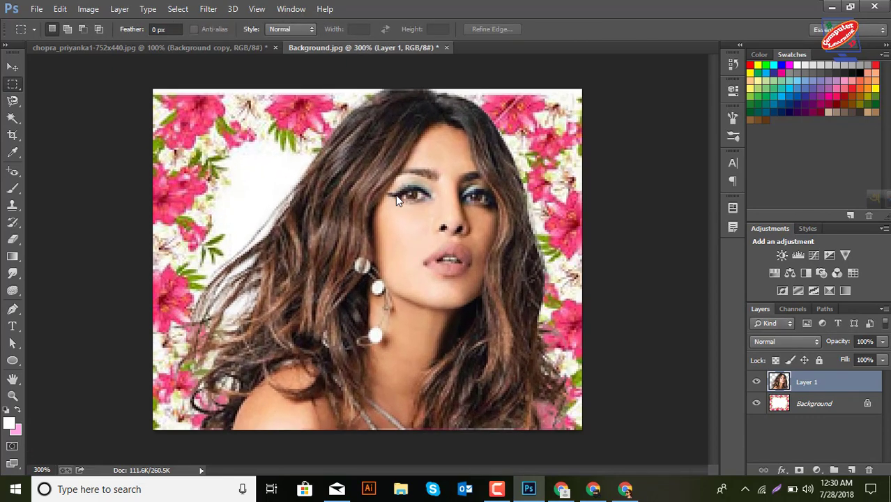
key(ctrl+minus)
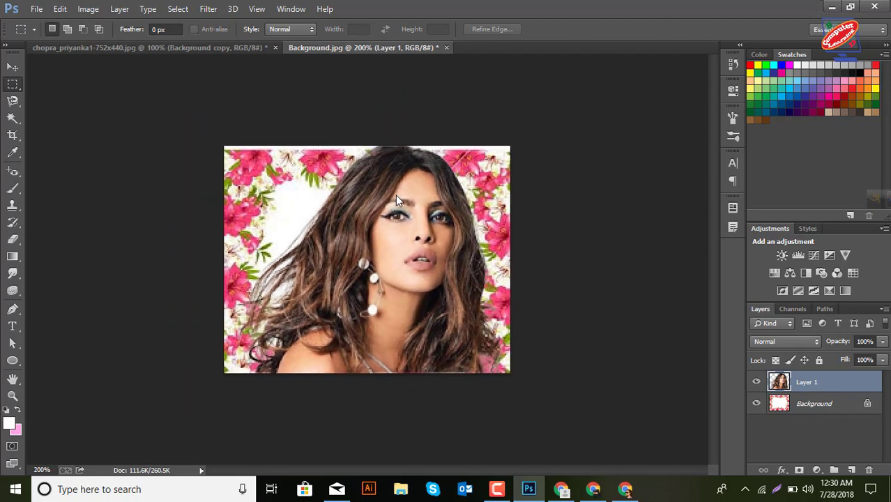